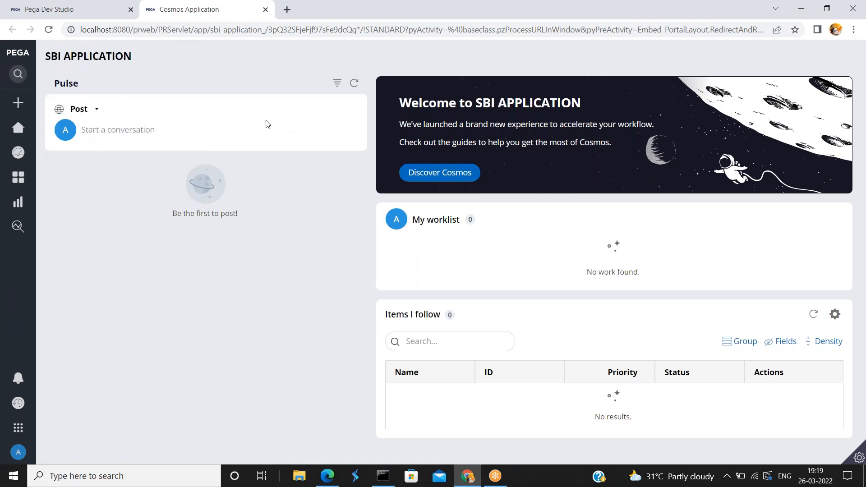
# Create a new CarLoan case in the portal and submit its initial form.
pyautogui.click(31, 103)
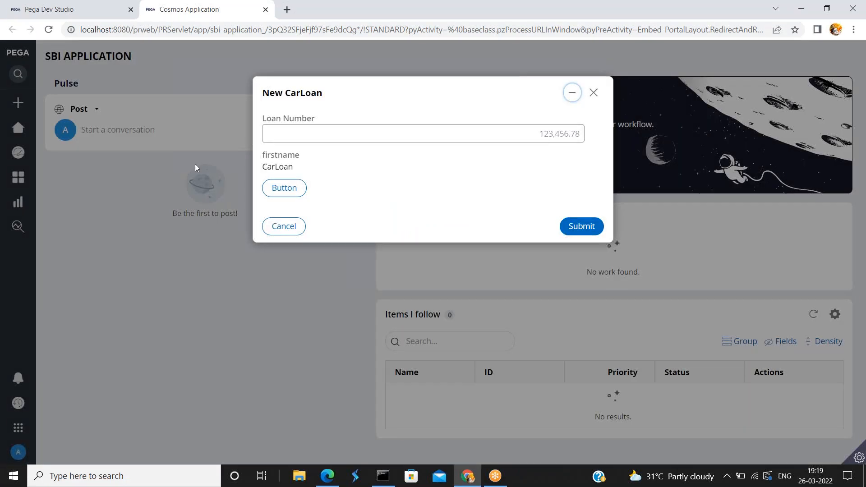
pyautogui.click(587, 232)
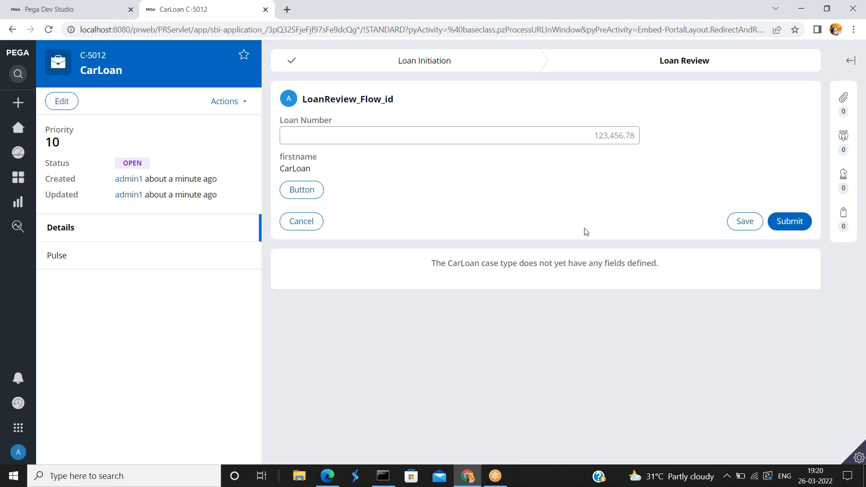
# Switch to Pega Dev Studio and open the section behind the LoanDetailsSubmission flow action in CarLoan's Loan Creation process.
pyautogui.click(74, 15)
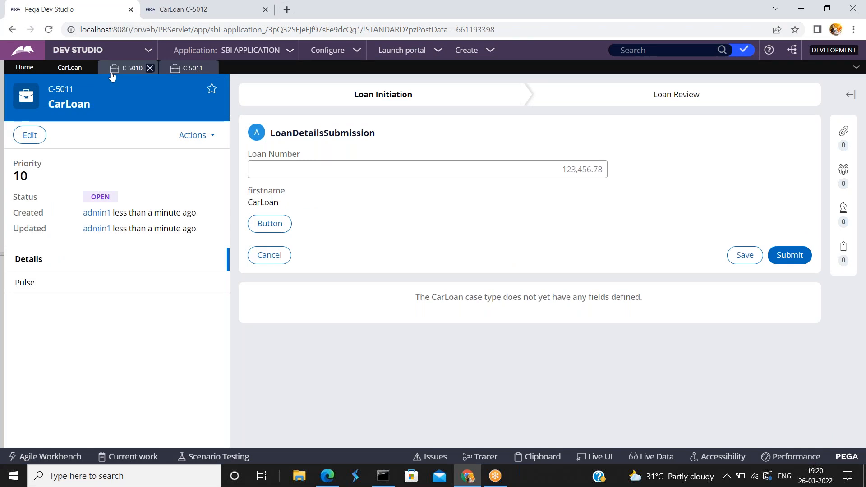
pyautogui.click(62, 72)
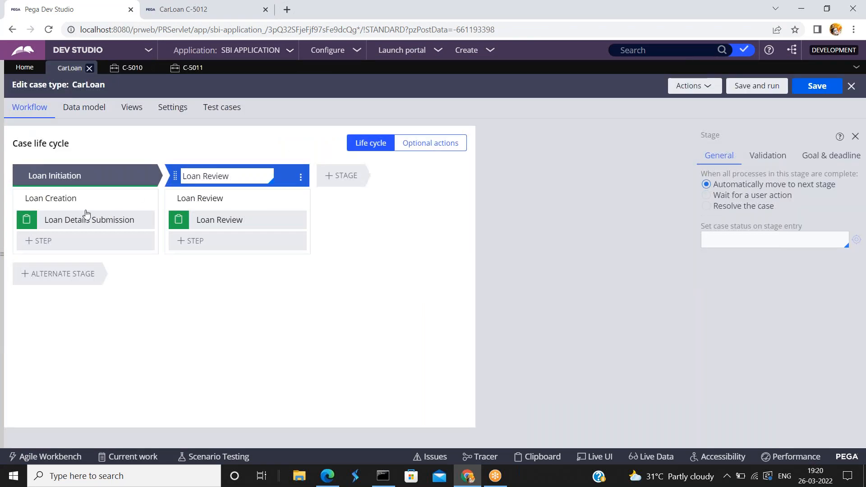
pyautogui.click(63, 198)
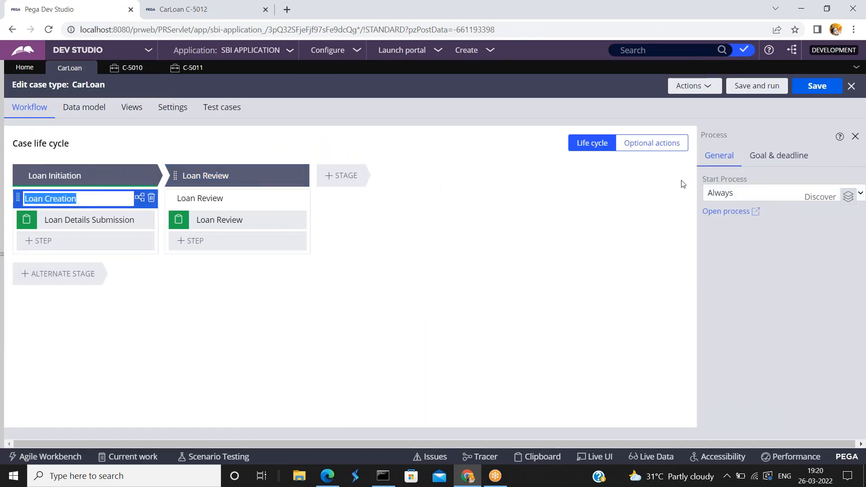
pyautogui.click(721, 212)
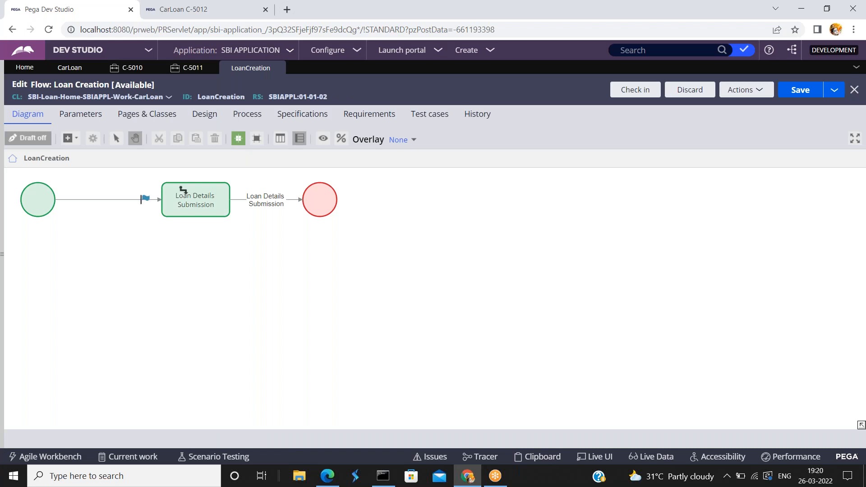
pyautogui.doubleClick(263, 200)
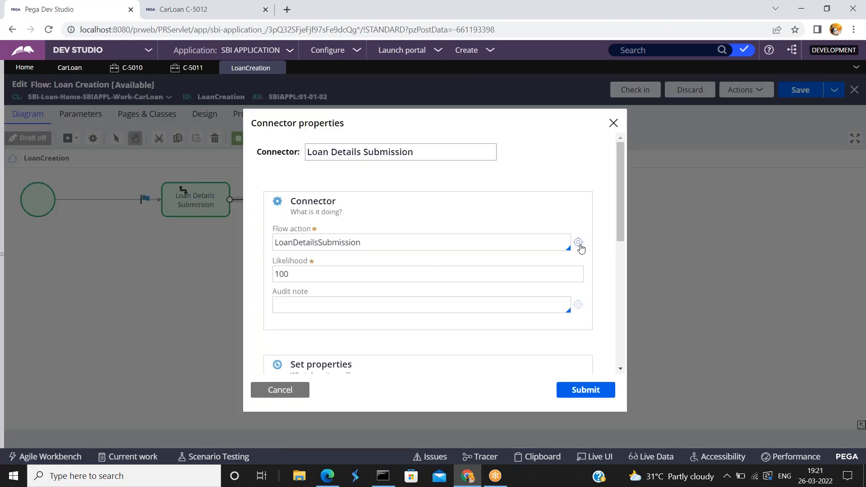
pyautogui.click(579, 244)
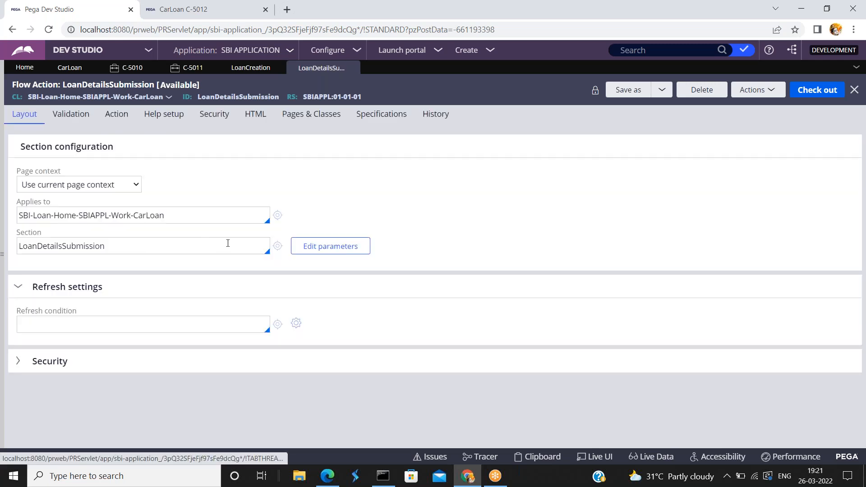
pyautogui.click(277, 246)
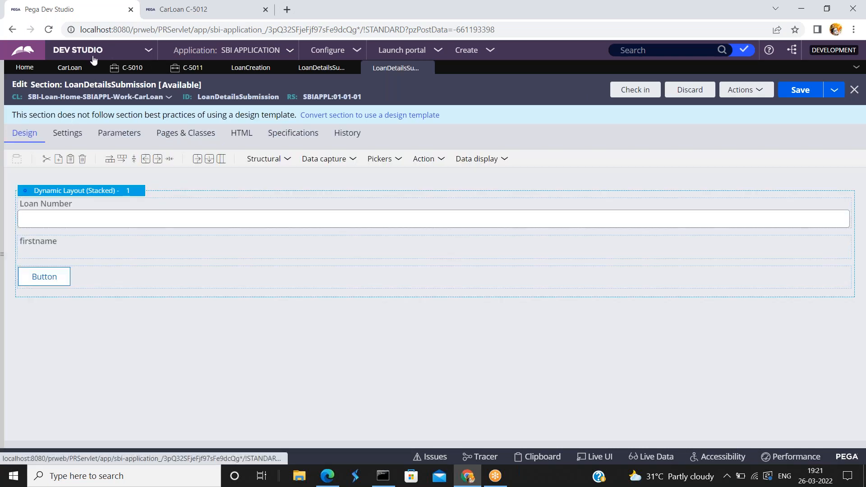
# Save and run the CarLoan case type from its workflow.
pyautogui.click(70, 67)
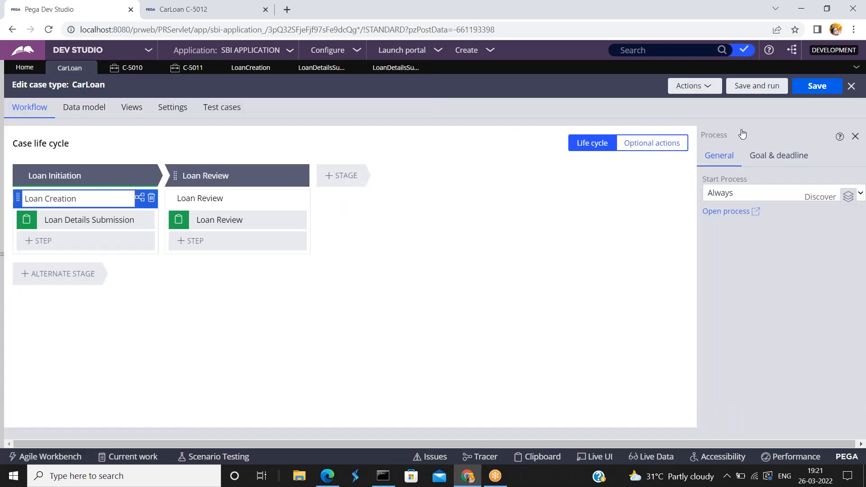
pyautogui.click(760, 90)
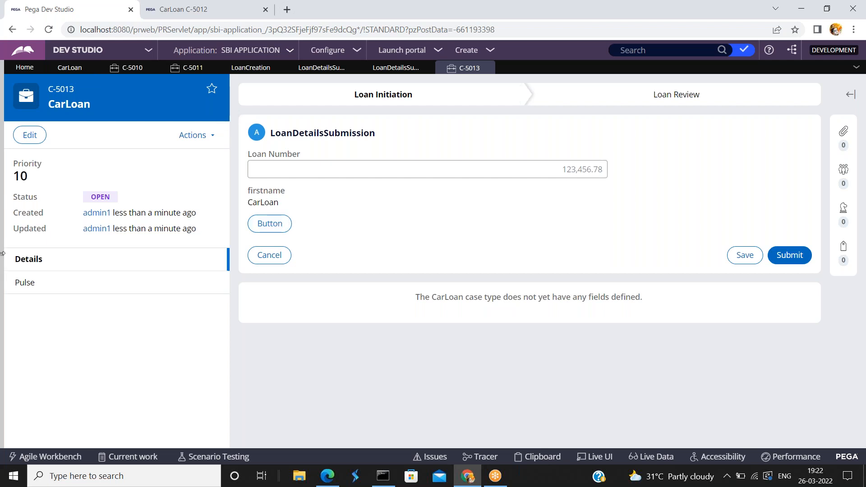
# In the LoanDetailsSubmission section, delete the button's Create Work action and its whole action set.
pyautogui.moveTo(2, 253)
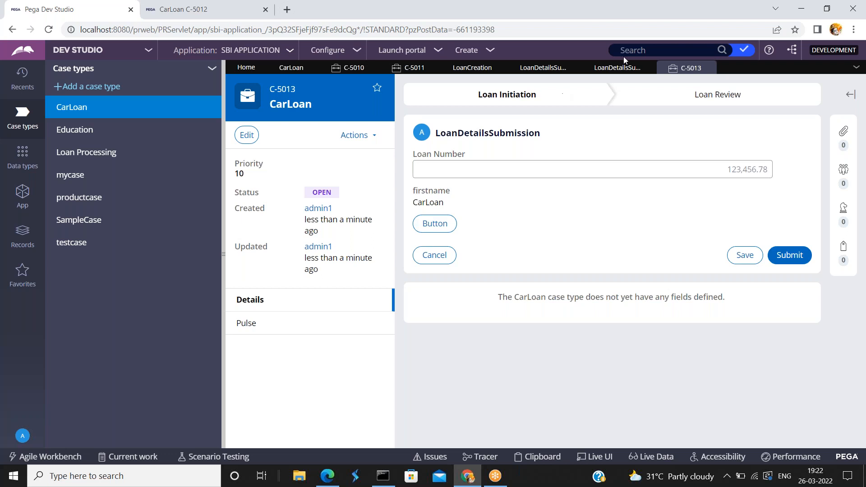
pyautogui.click(609, 72)
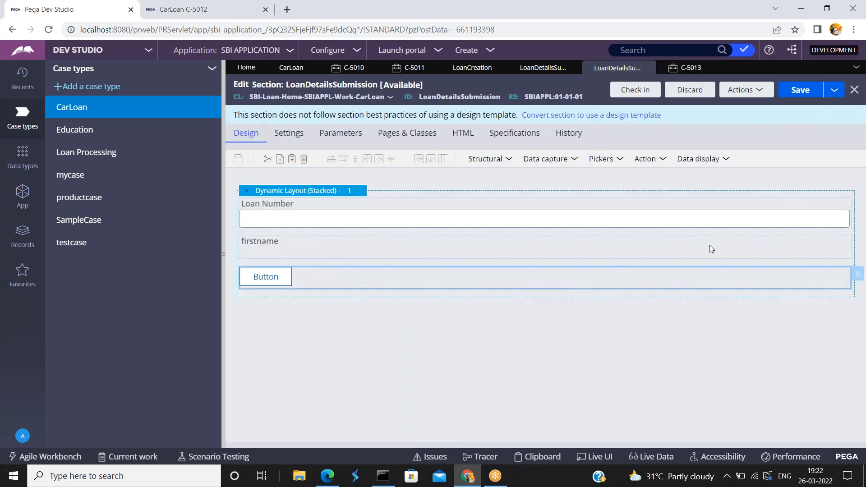
pyautogui.click(858, 274)
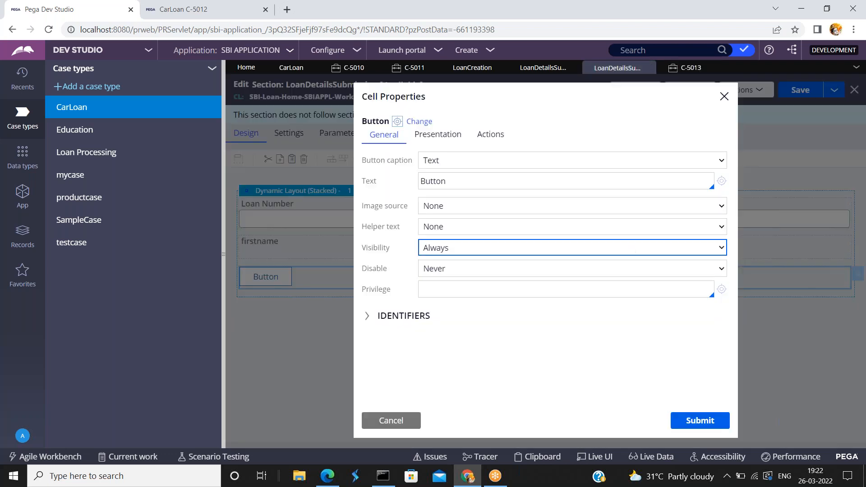
pyautogui.click(493, 138)
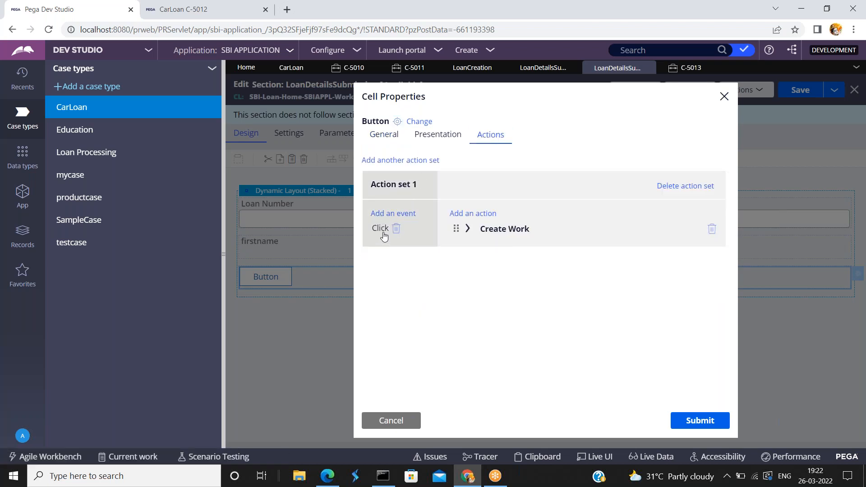
pyautogui.click(469, 230)
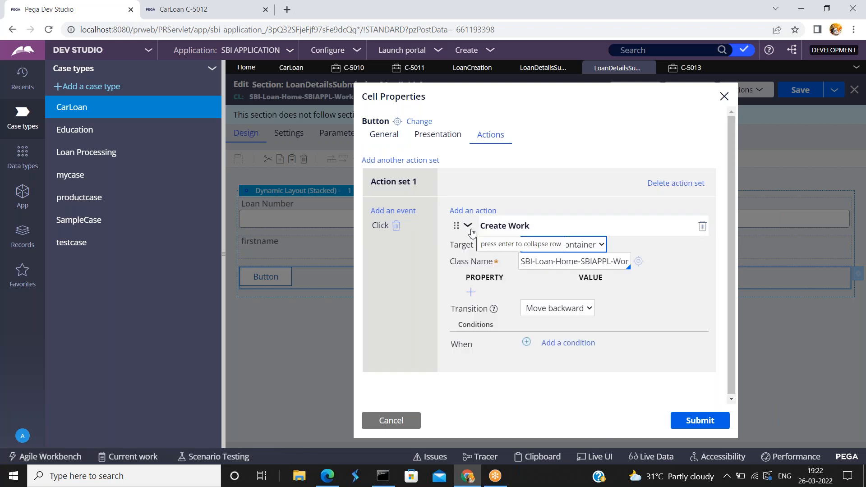
pyautogui.click(703, 226)
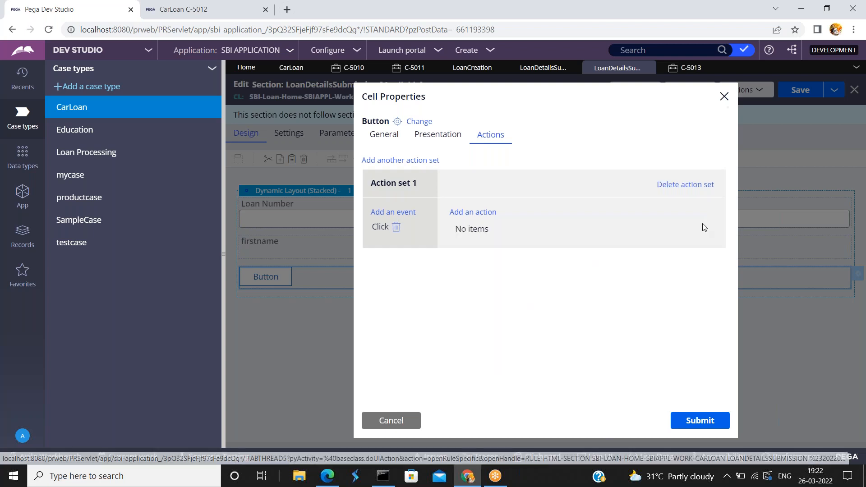
pyautogui.click(478, 212)
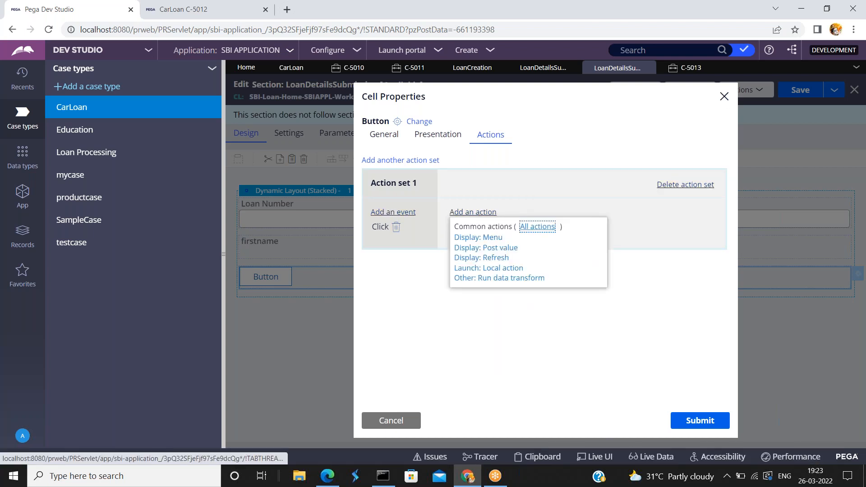
pyautogui.click(687, 184)
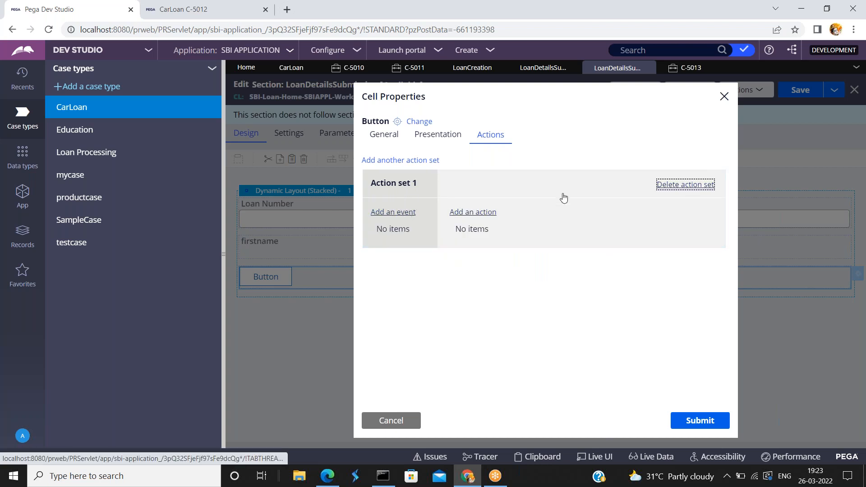
# Add a Click event to the button's action set and assign it the Create Work action.
pyautogui.click(384, 214)
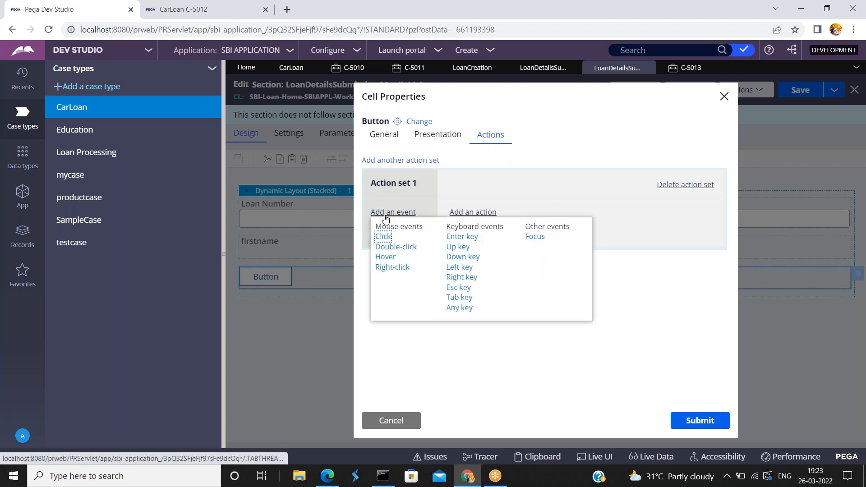
pyautogui.click(383, 237)
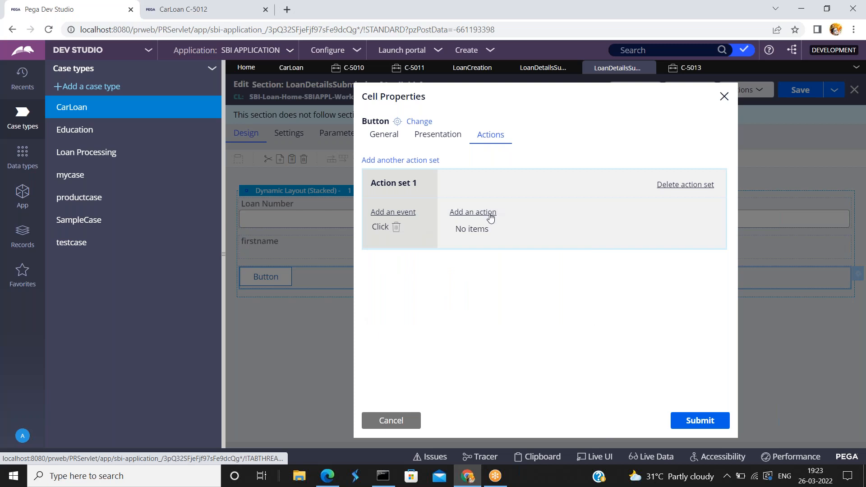
pyautogui.click(489, 213)
pyautogui.click(537, 227)
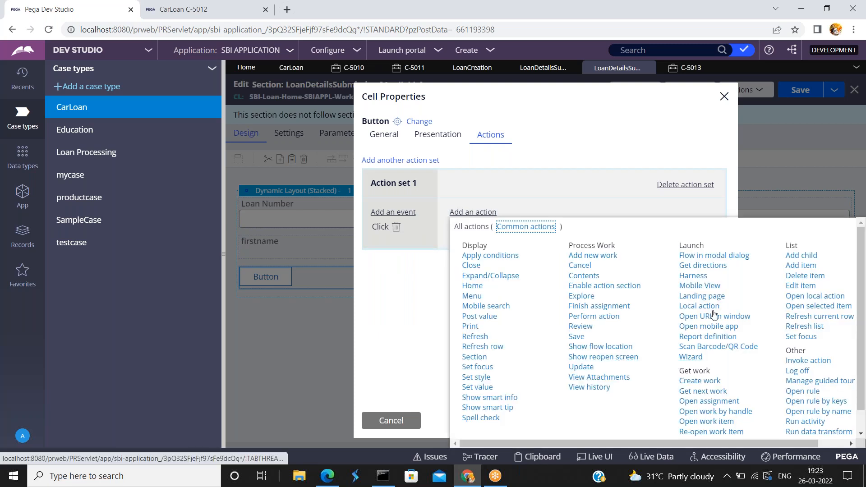
pyautogui.click(694, 382)
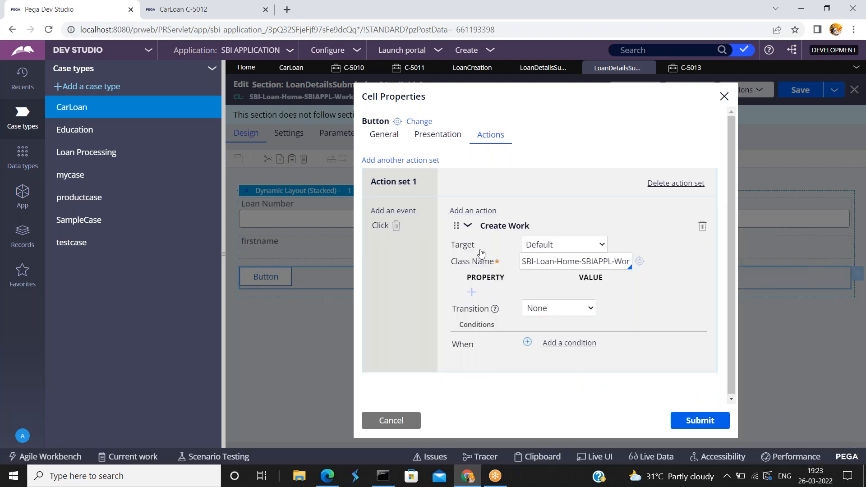
# Set the Create Work target to Dynamic Container and its class to SBI-Loan-Home-SBIAPPL-Work-CarLoan, and save the section.
pyautogui.click(579, 249)
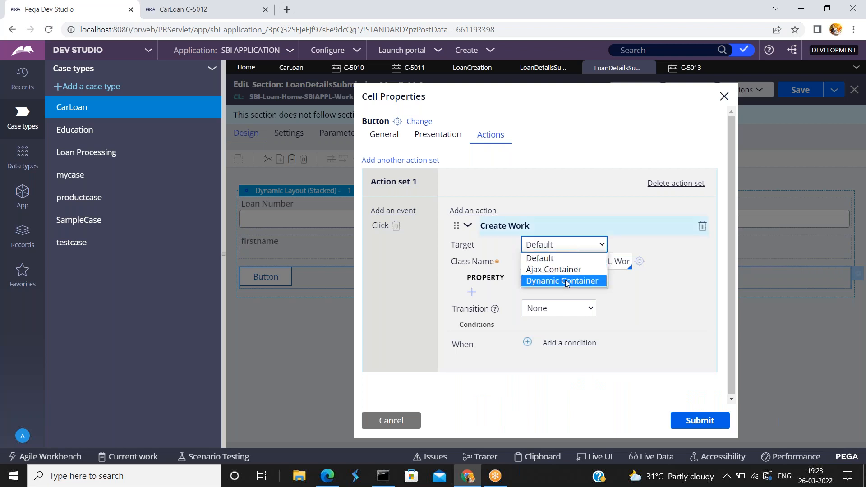
pyautogui.click(565, 281)
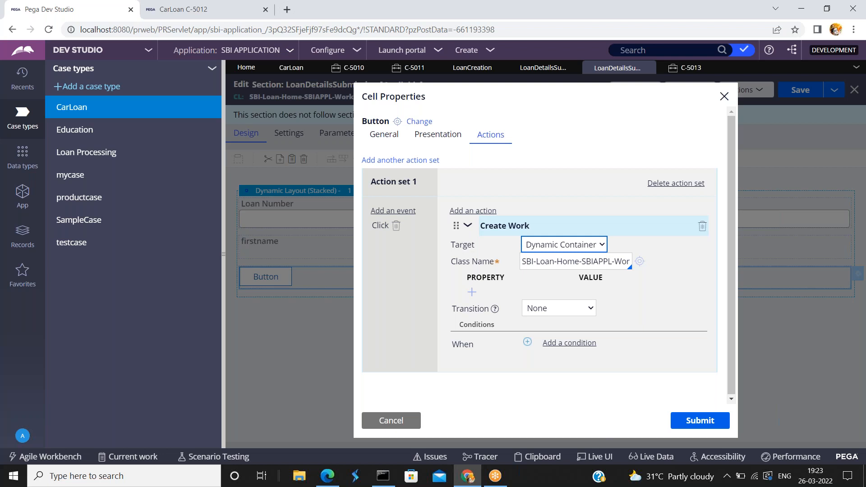
pyautogui.click(567, 262)
pyautogui.write('-CarLoan')
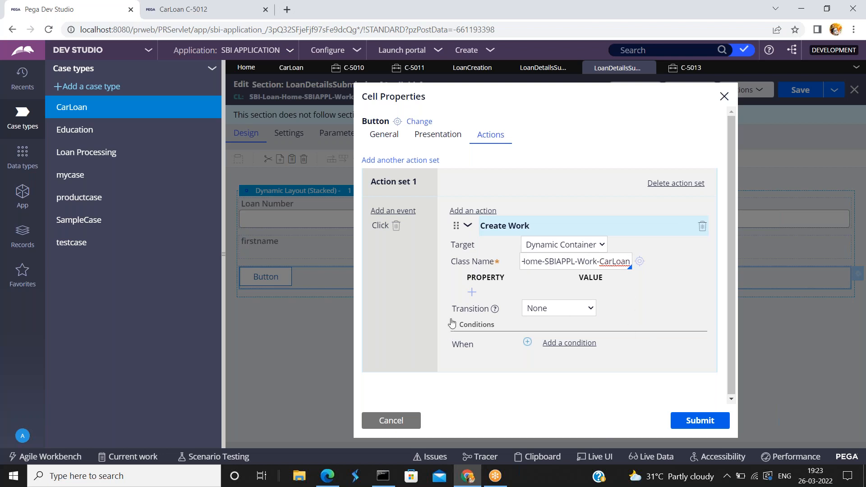
pyautogui.click(688, 422)
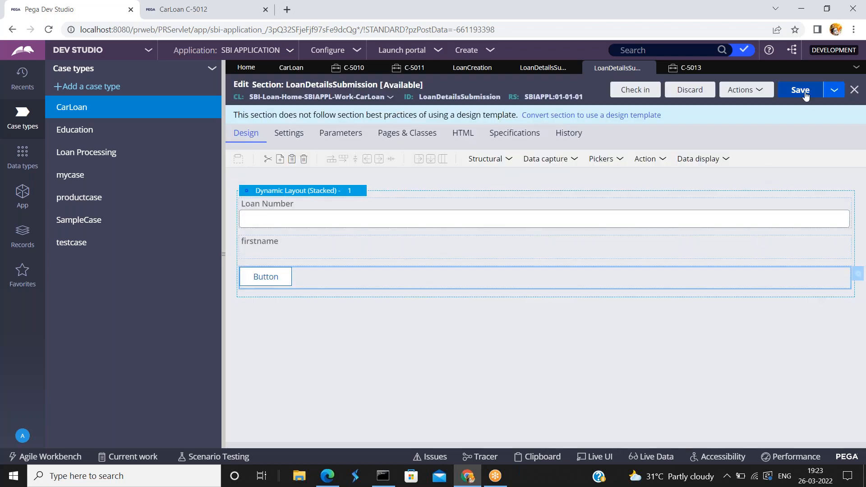
pyautogui.click(805, 93)
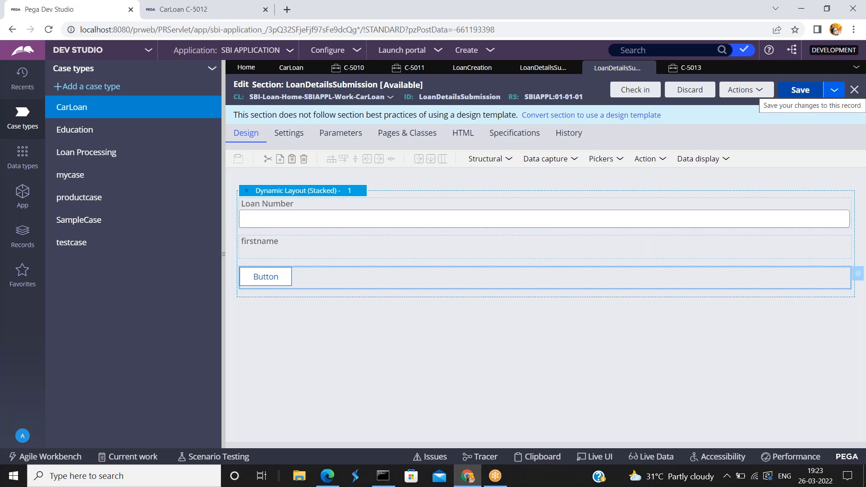
# Save and run the CarLoan case type again, and close the leftover case, flow, flow action and section tabs.
pyautogui.click(281, 71)
pyautogui.click(753, 87)
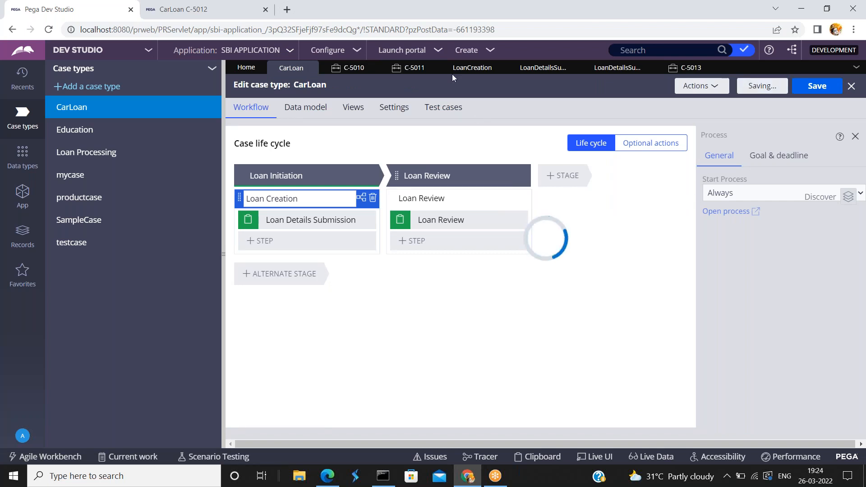
pyautogui.click(432, 68)
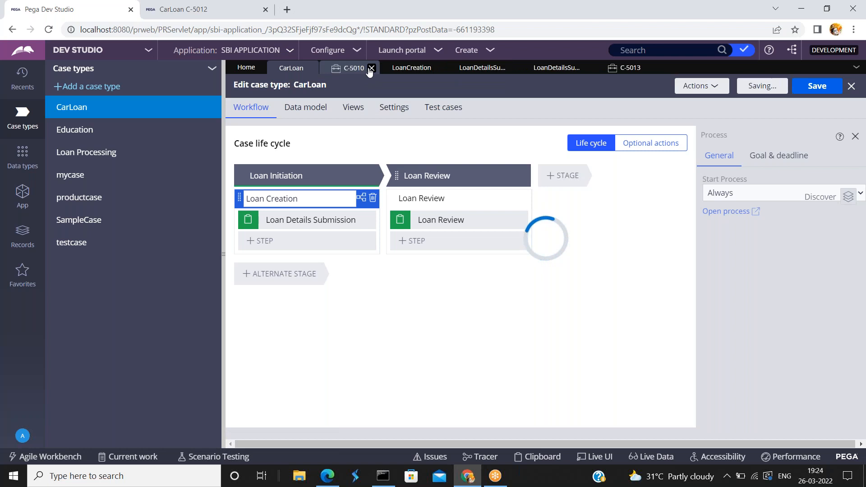
pyautogui.click(372, 68)
pyautogui.click(378, 68)
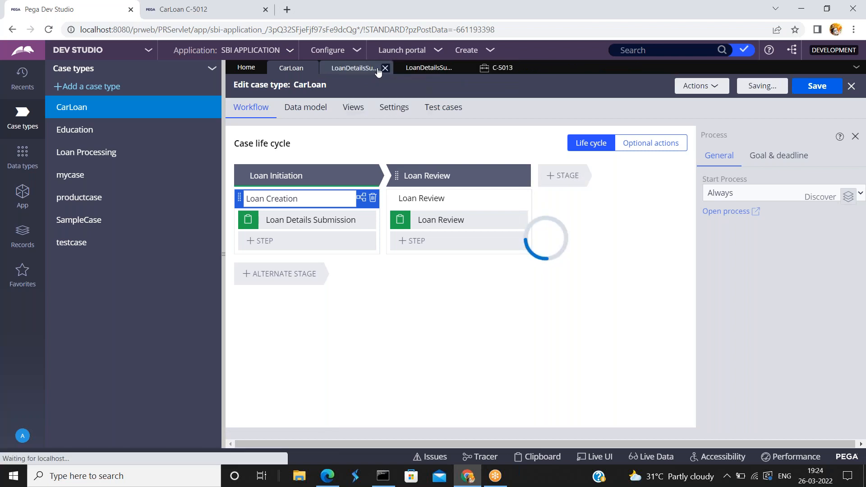
pyautogui.click(385, 68)
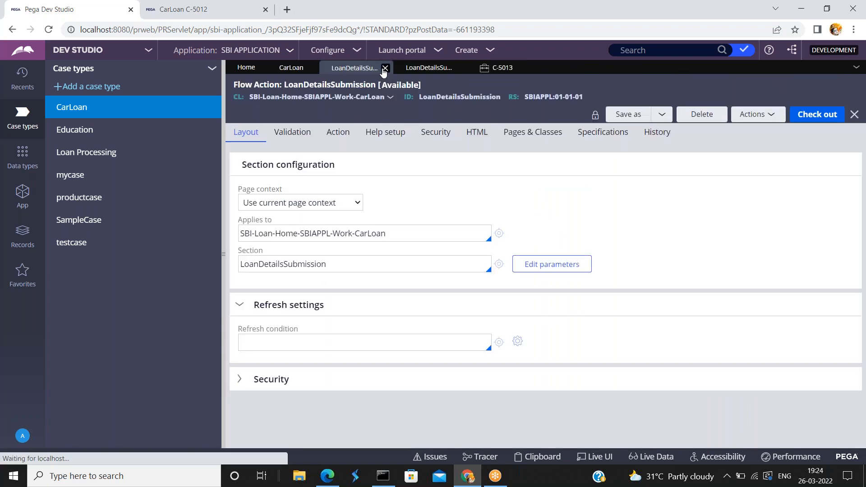
pyautogui.click(386, 69)
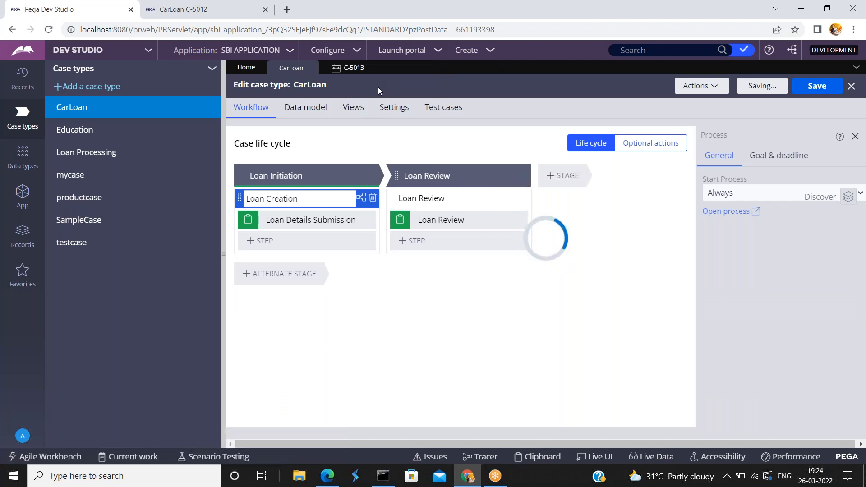
pyautogui.click(371, 68)
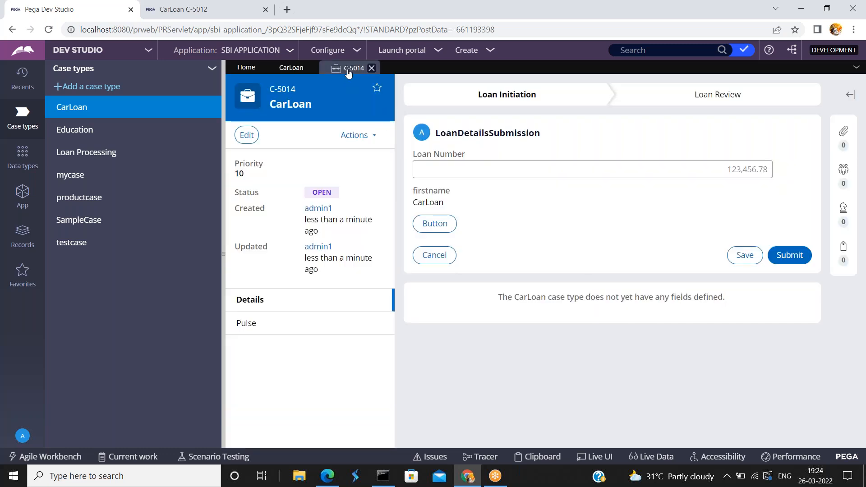
# Test the button in the new CarLoan case's LoanDetailsSubmission form to launch another case.
pyautogui.click(431, 223)
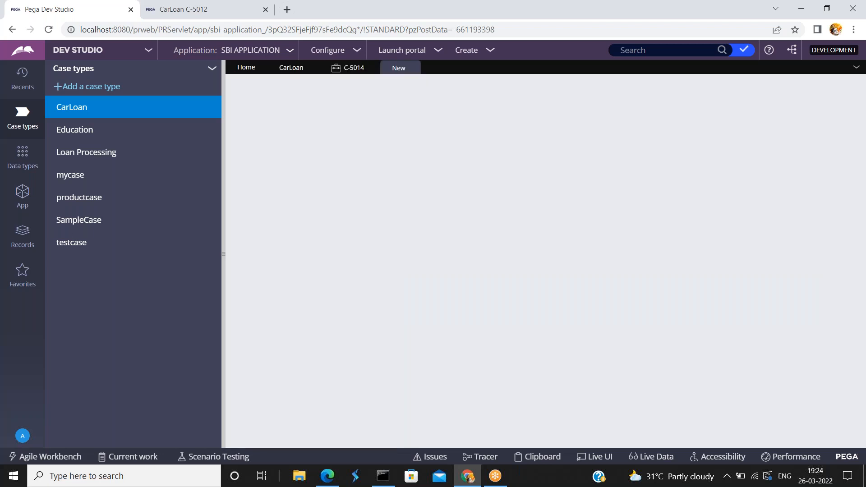